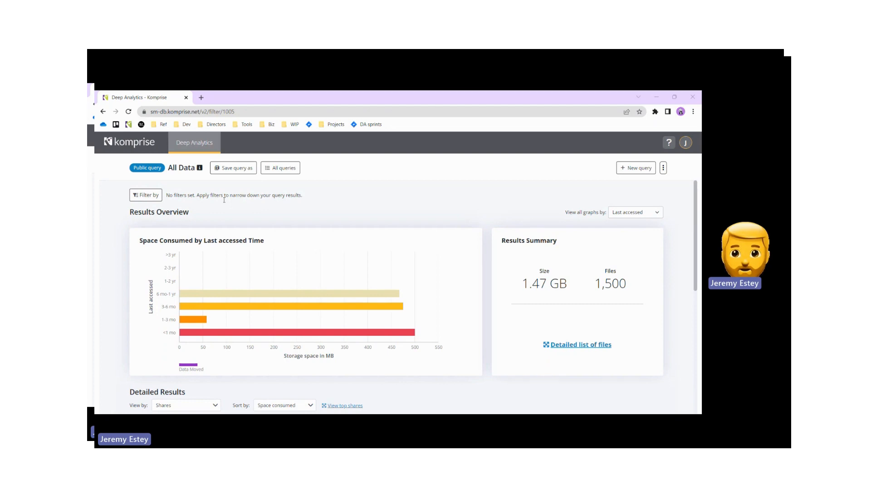
# Open the All Data query's filters and look through the file name, last modified date, file type and file extension options
pyautogui.click(151, 198)
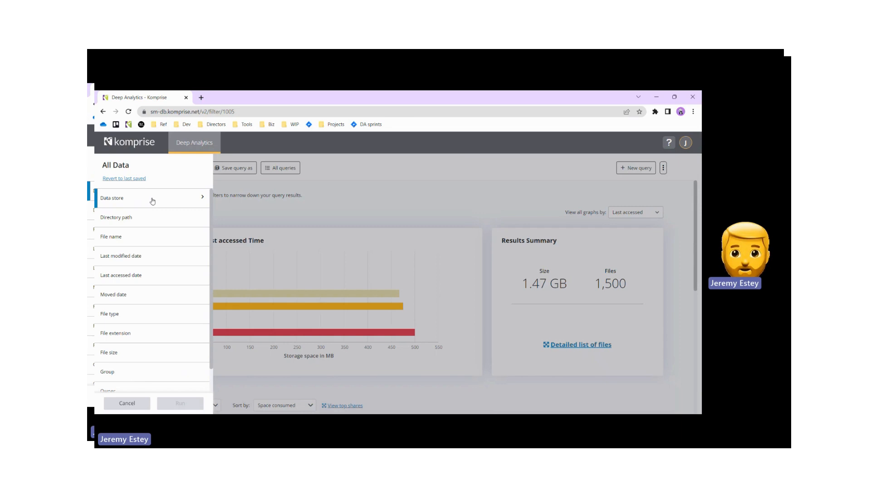
pyautogui.click(163, 241)
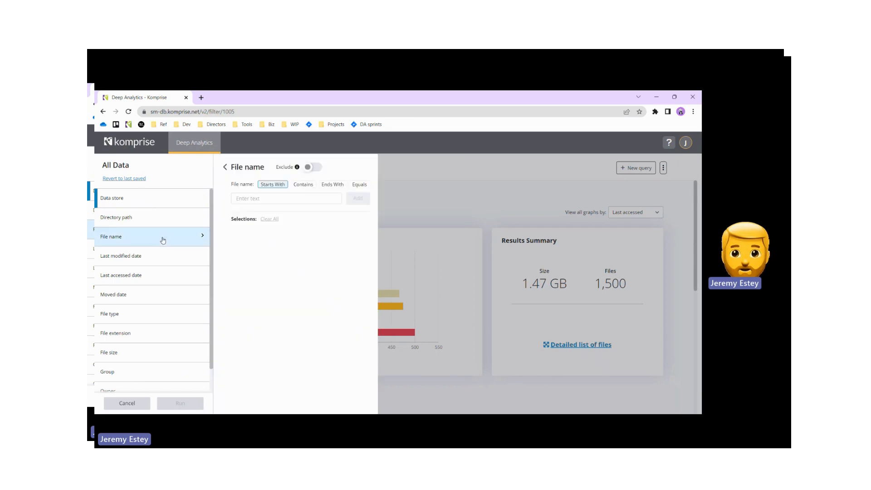
pyautogui.click(162, 257)
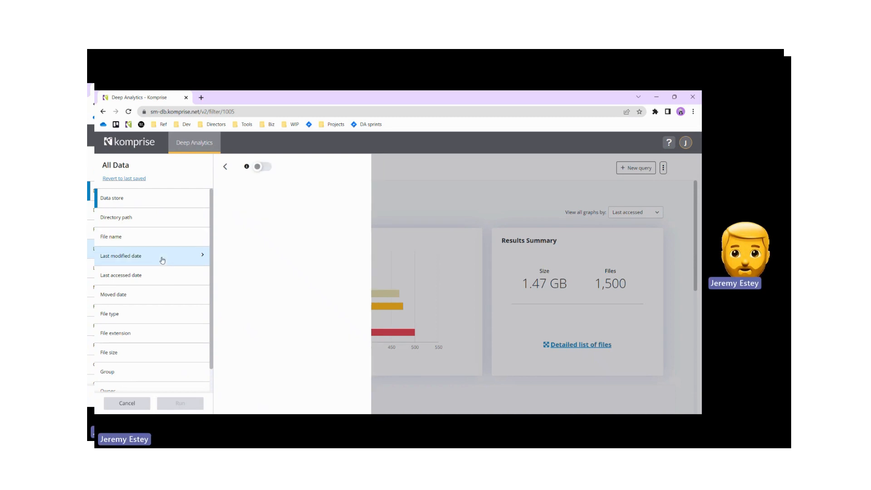
pyautogui.click(158, 314)
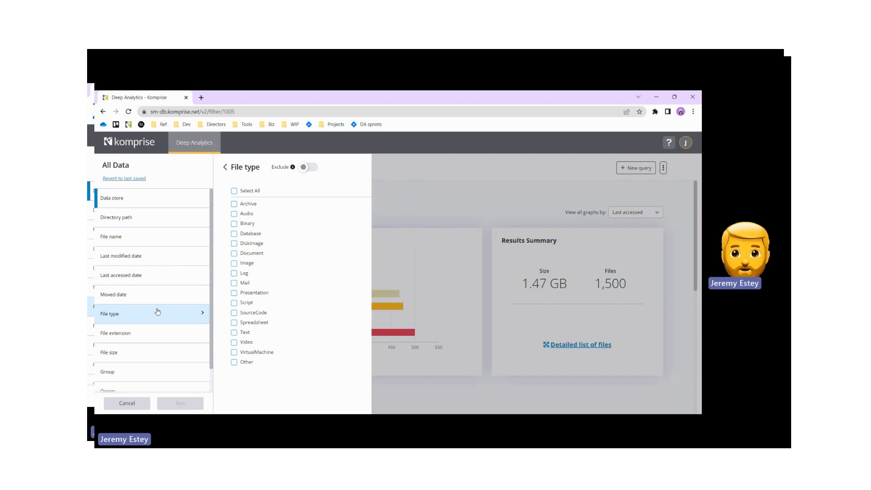
pyautogui.click(157, 336)
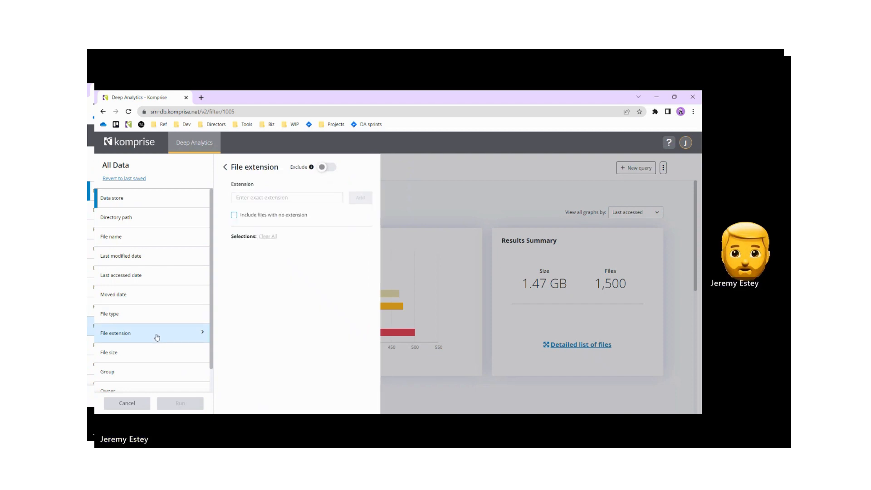
# In the data store filter, select only the Forecasts and Investigations folders under Sales Analytics in EMC-ISILON-10's SM_Analytics share
pyautogui.click(167, 199)
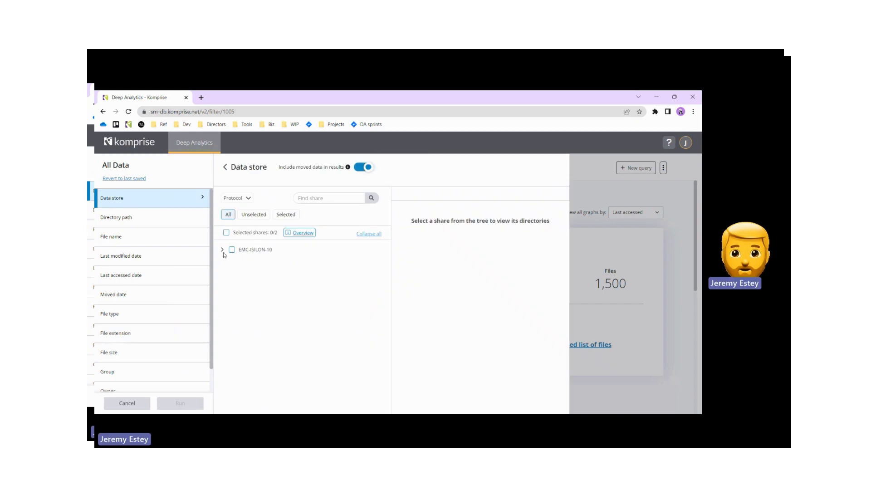
pyautogui.click(222, 249)
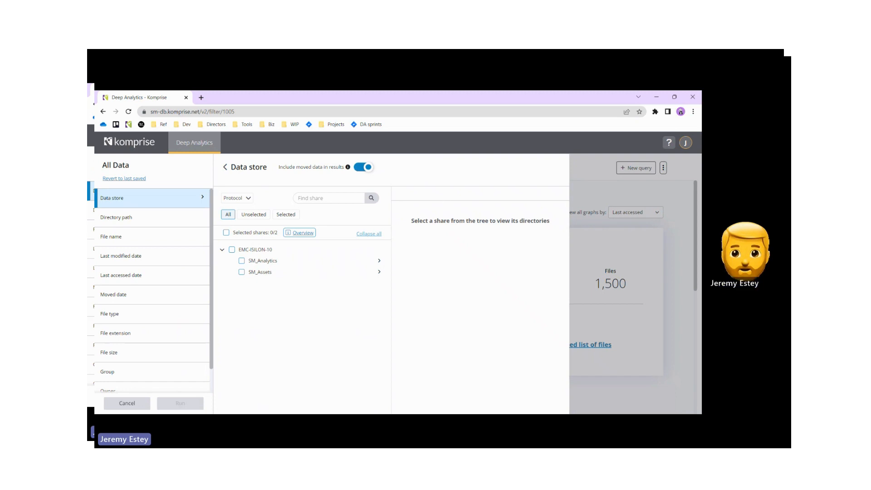
pyautogui.click(380, 262)
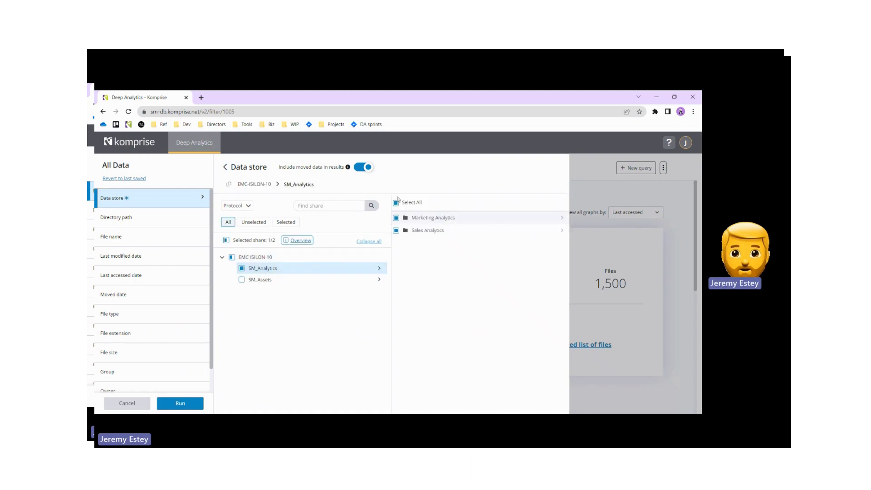
pyautogui.click(396, 203)
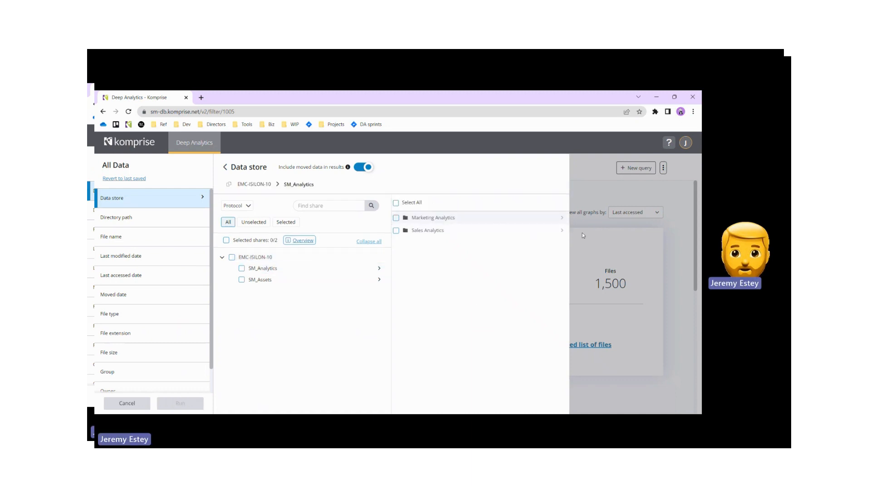
pyautogui.click(562, 232)
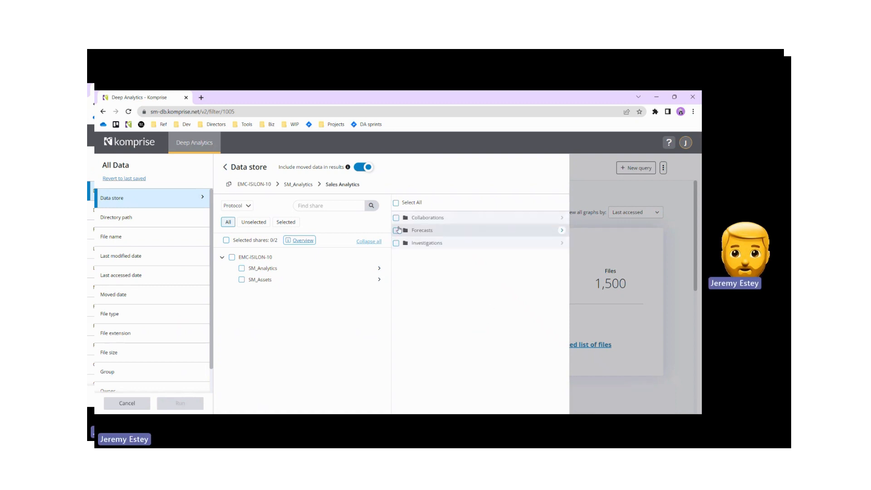
pyautogui.click(396, 231)
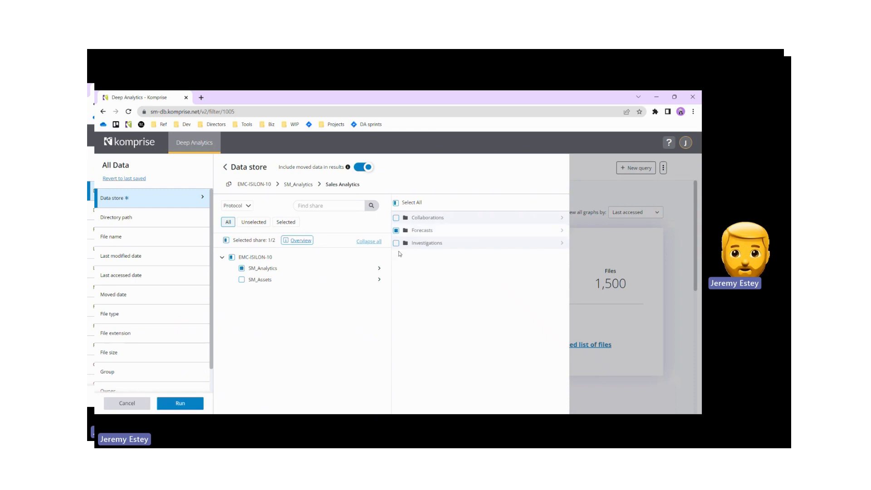
pyautogui.click(396, 243)
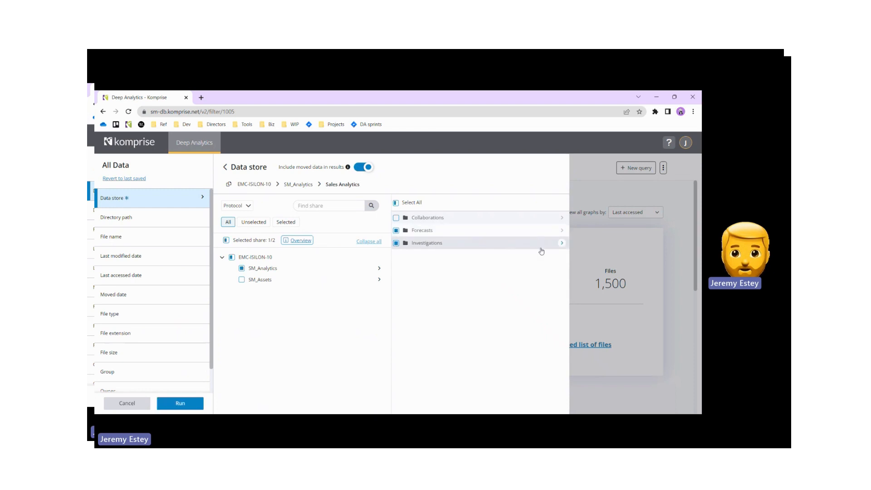
# Add the SM_Assets share, exclude Infographics from its Marketing Content folder, and review the overview of all selected directories
pyautogui.click(380, 279)
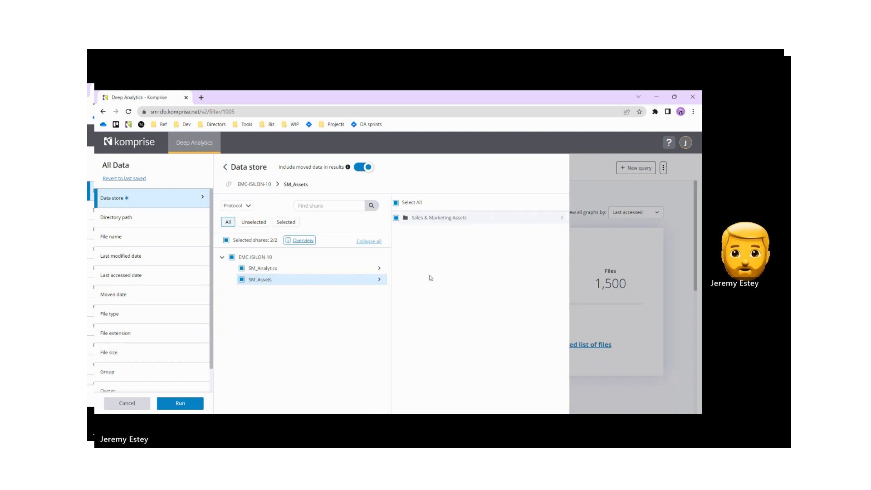
pyautogui.click(562, 218)
pyautogui.click(562, 218)
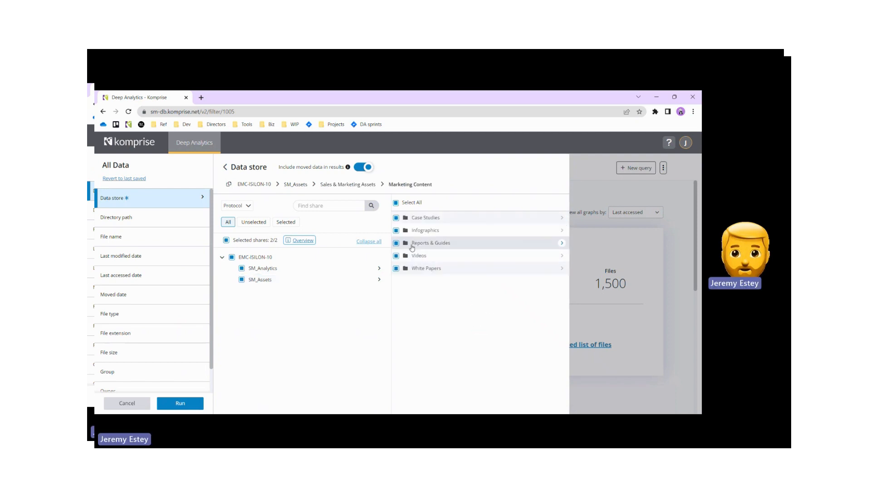
pyautogui.click(396, 231)
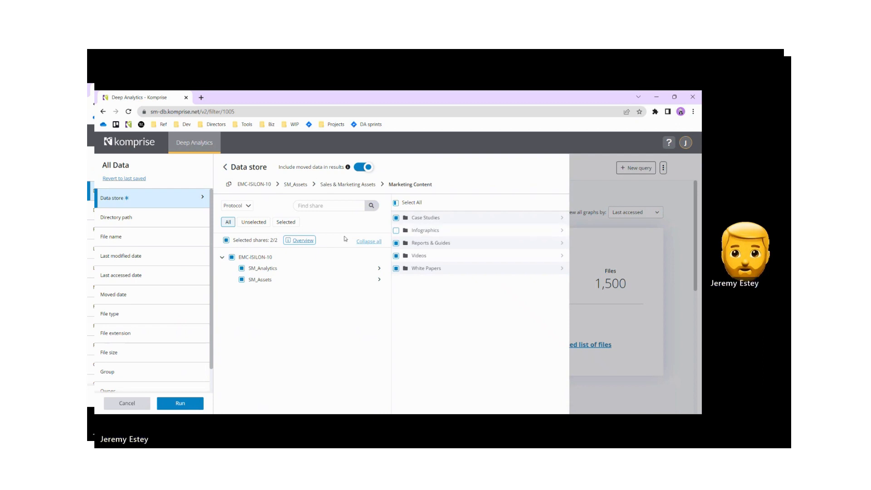
pyautogui.click(307, 245)
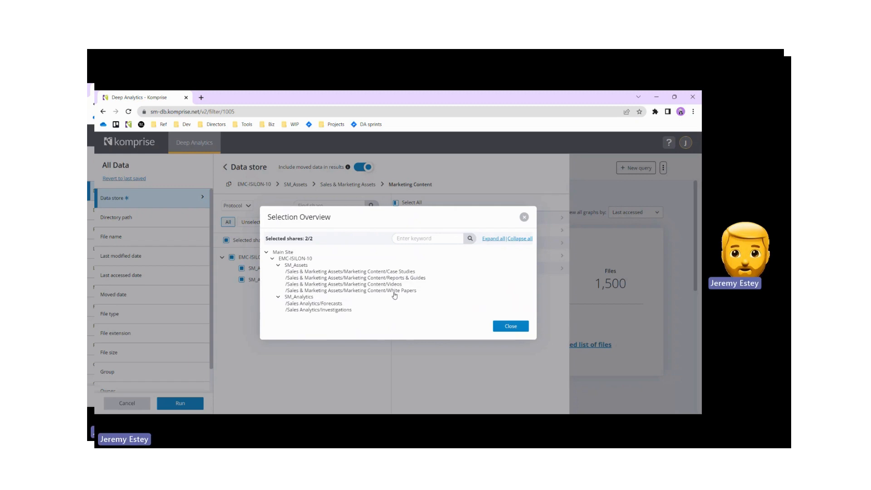
pyautogui.click(510, 326)
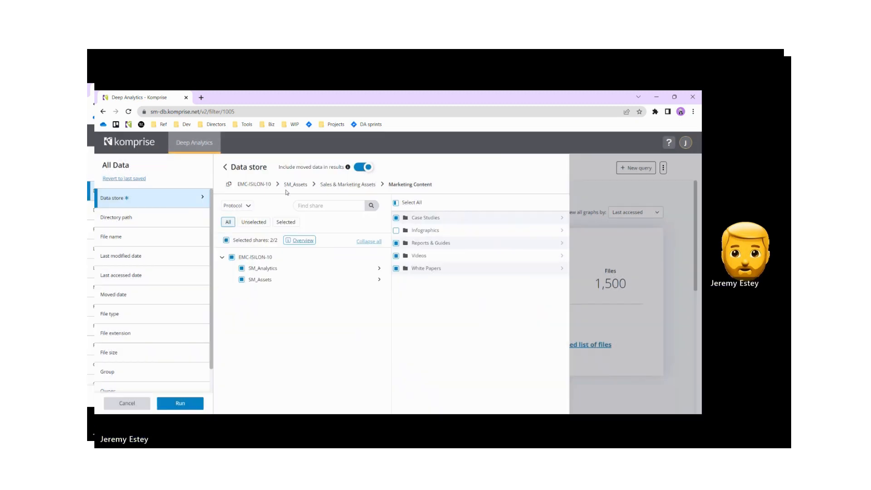
# Copy the Marketing Content directory path and, after viewing the Directory path filter, run the query with the data store selection
pyautogui.click(230, 185)
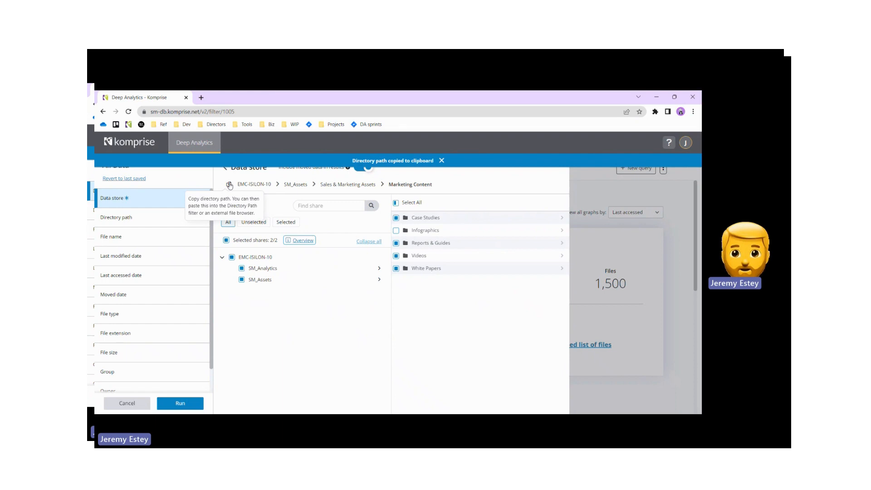
pyautogui.click(127, 218)
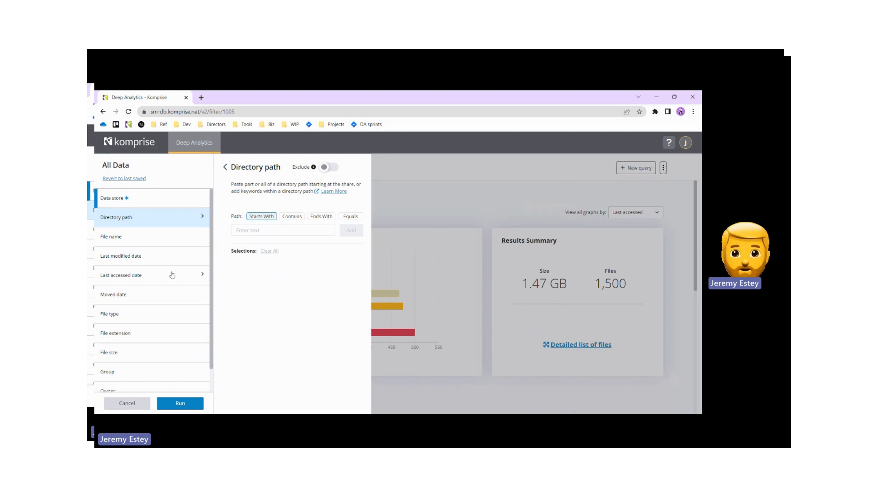
pyautogui.click(176, 197)
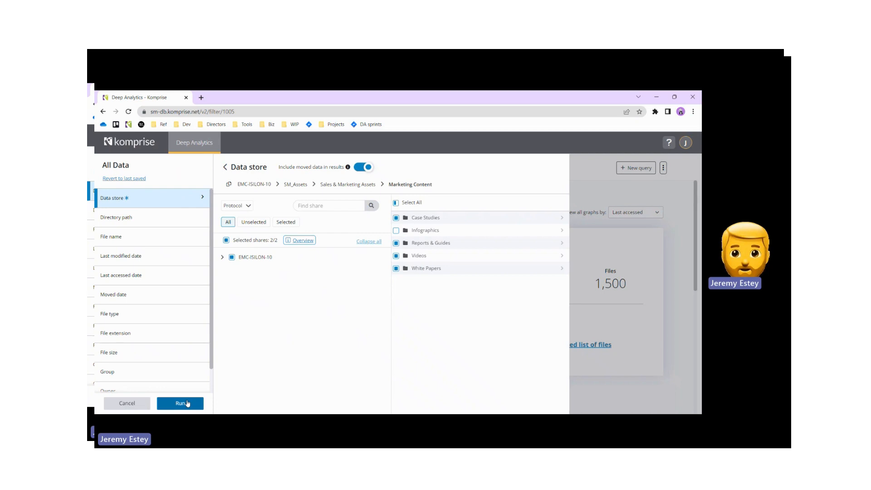
pyautogui.click(188, 404)
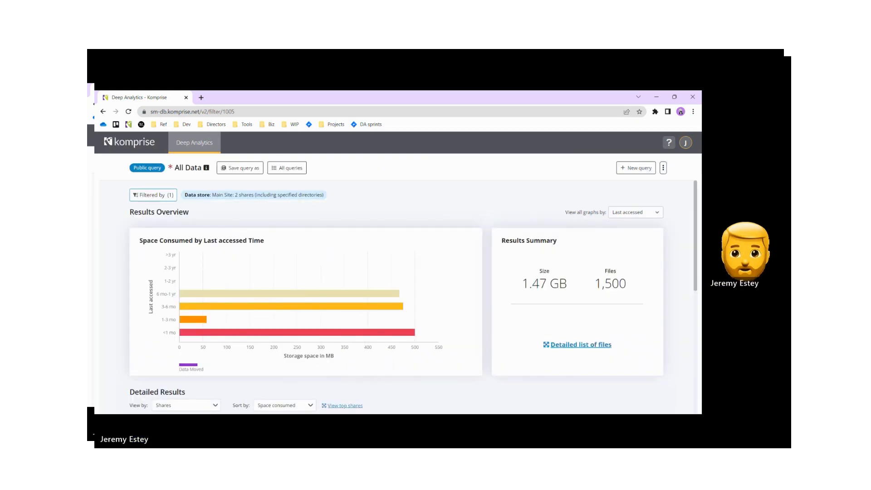
# Examine the filtered results by last accessed time and by top shares, the detailed view options, and the additional query actions
pyautogui.moveTo(247, 312)
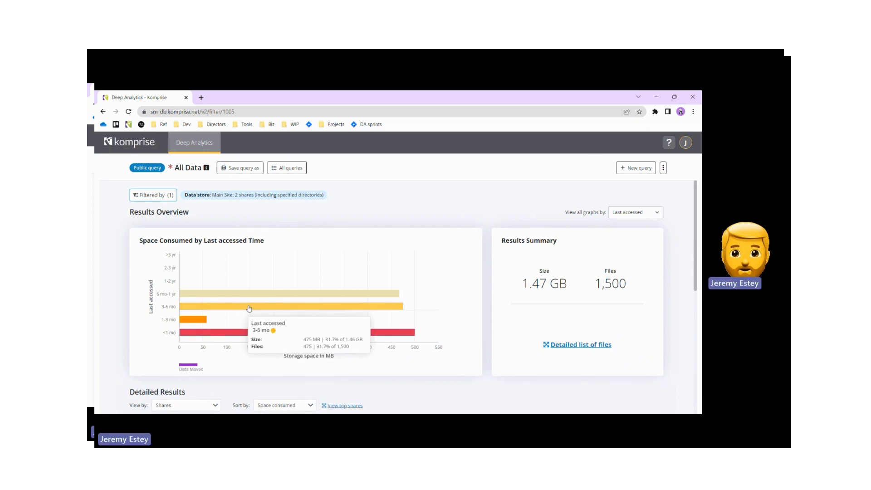
pyautogui.scroll(-2, 249, 308)
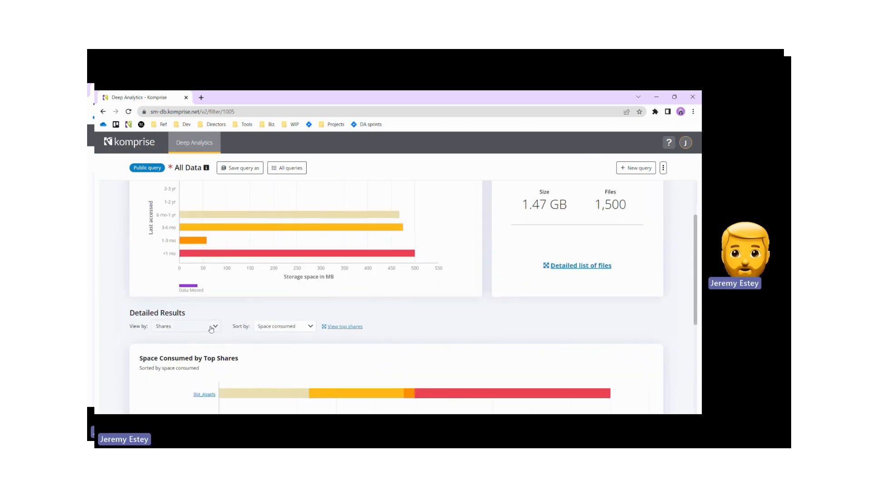
pyautogui.click(210, 326)
pyautogui.scroll(-2, 241, 337)
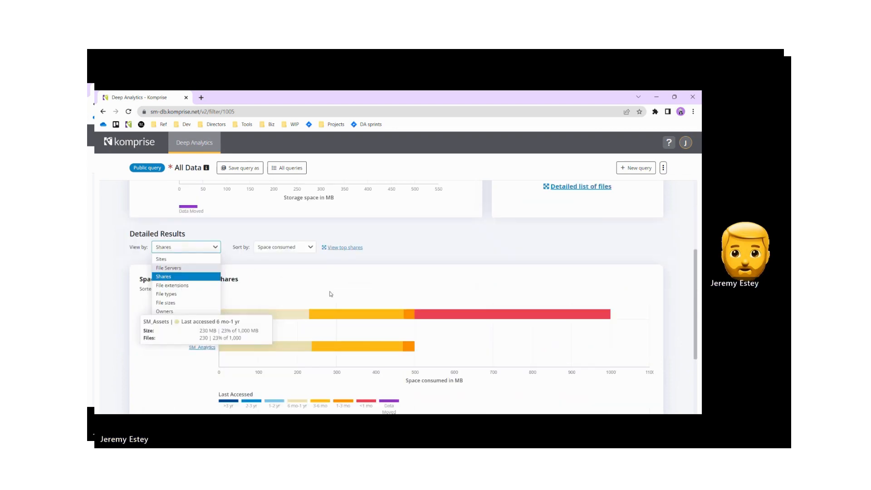
pyautogui.click(403, 294)
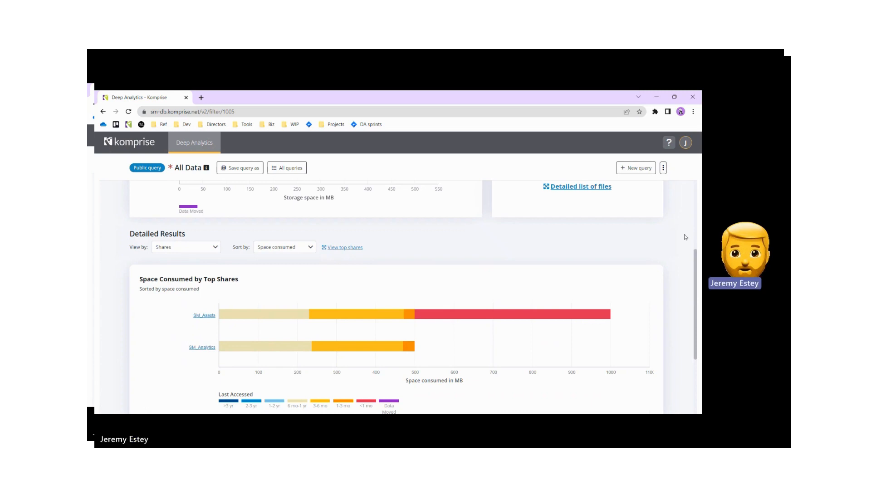
pyautogui.moveTo(687, 238); pyautogui.dragTo(668, 191)
pyautogui.scroll(4, 668, 191)
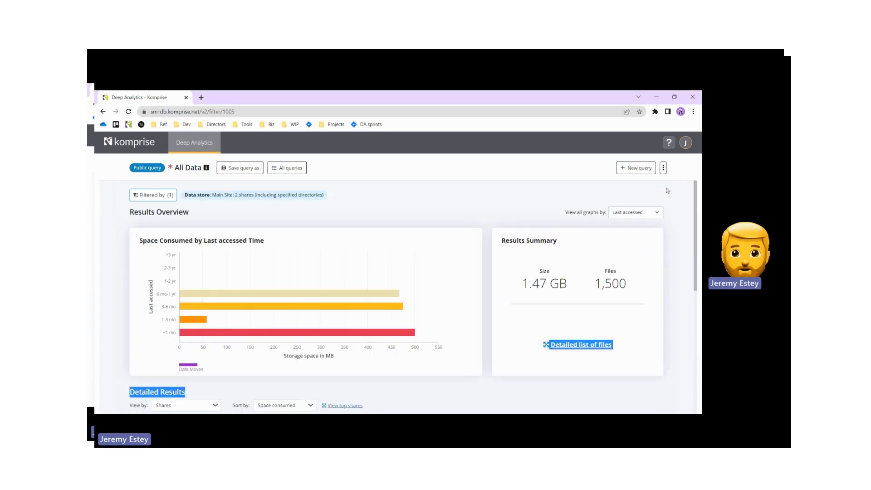
pyautogui.click(663, 167)
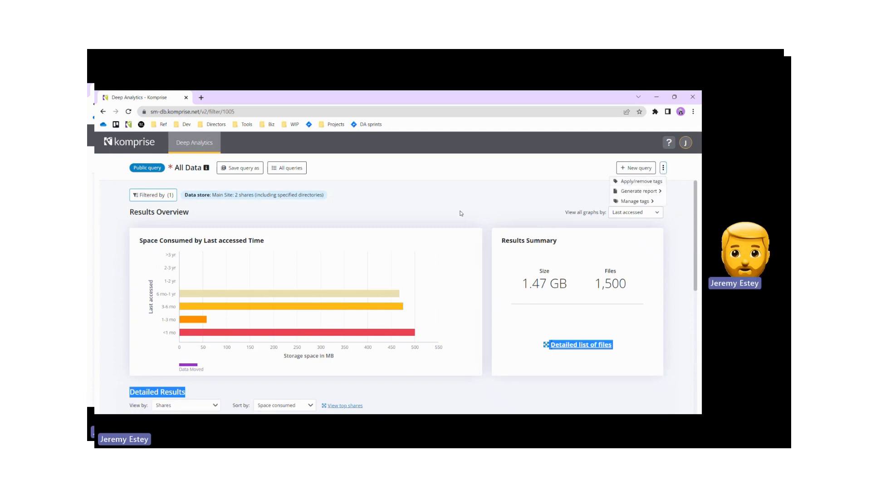
pyautogui.click(385, 217)
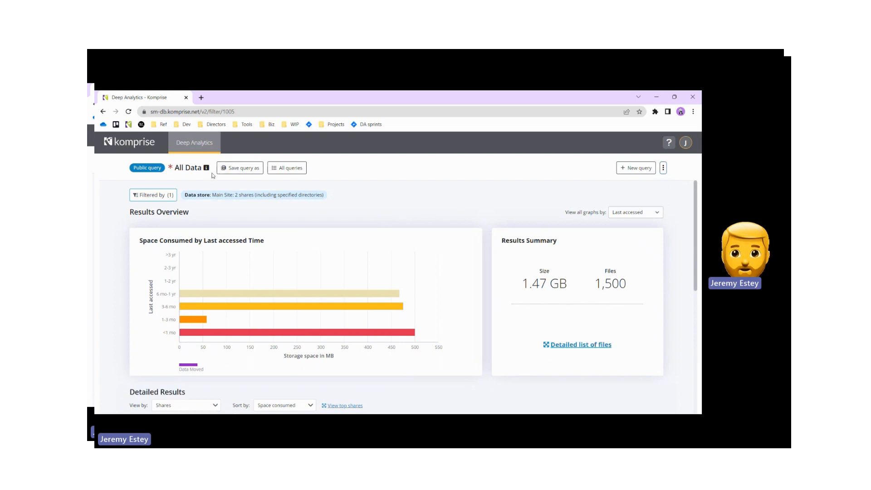
# Save the filtered query as a public query named "Sales projects"
pyautogui.click(239, 168)
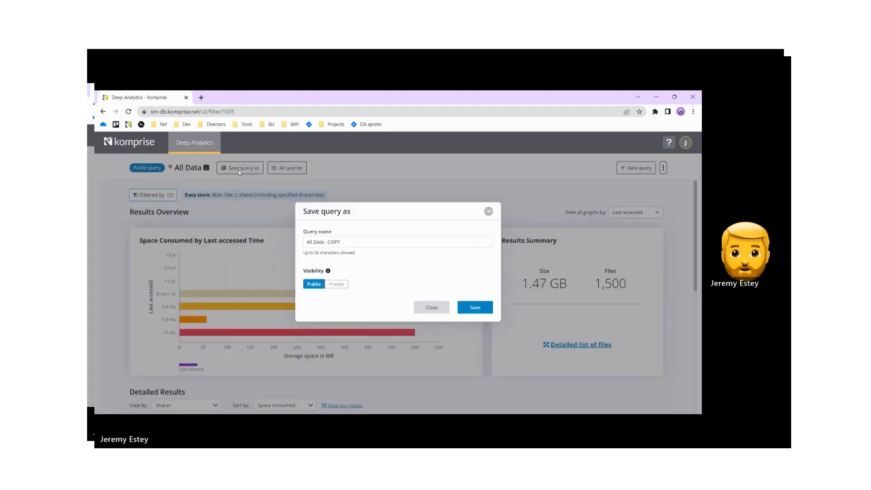
pyautogui.doubleClick(360, 240)
pyautogui.tripleClick(352, 242)
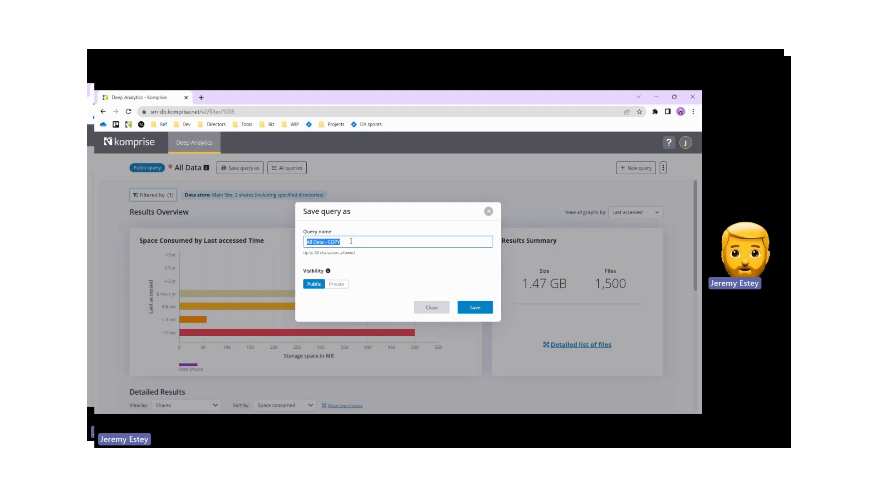
pyautogui.write('Sales projects')
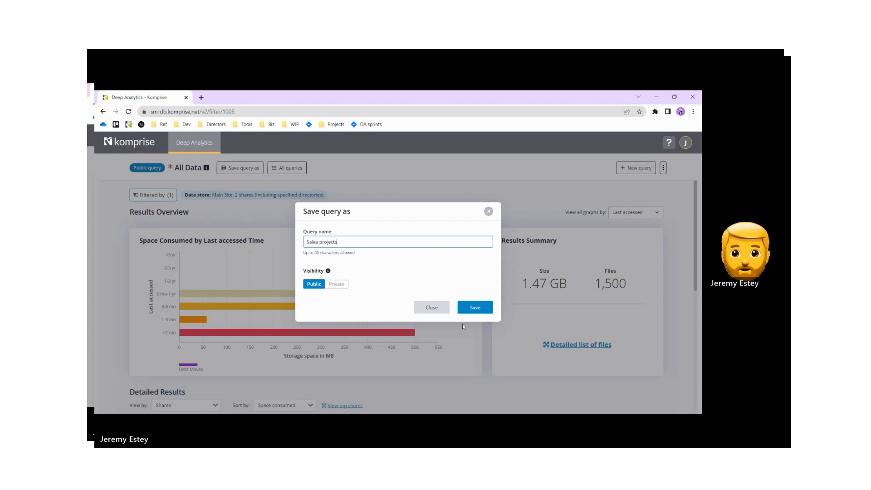
pyautogui.click(469, 305)
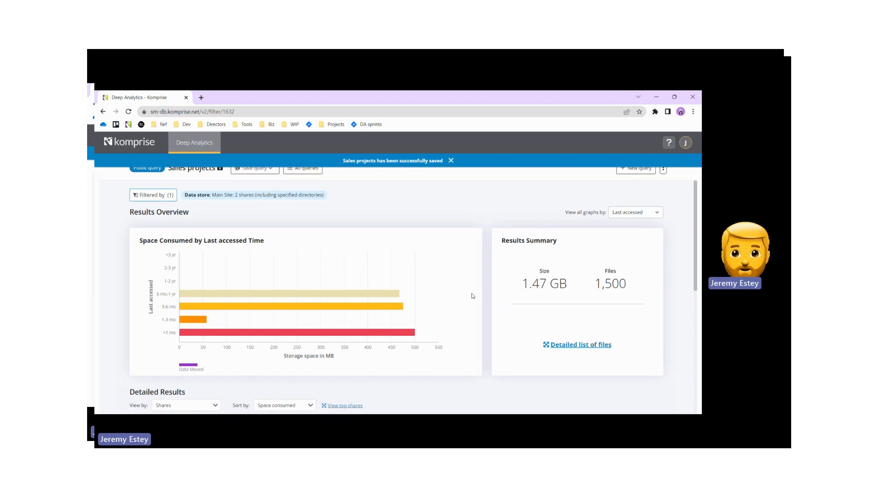